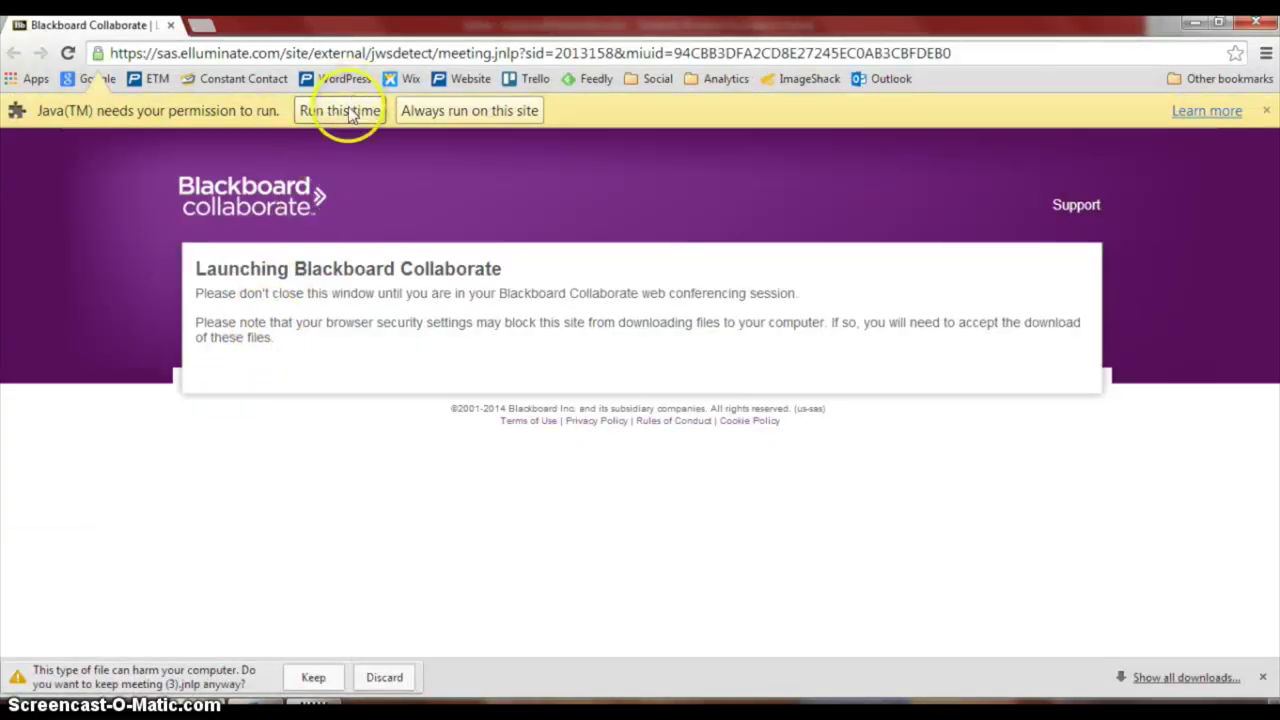
Allow Java to run once and keep the meeting (3).jnlp download
left_click(345, 110)
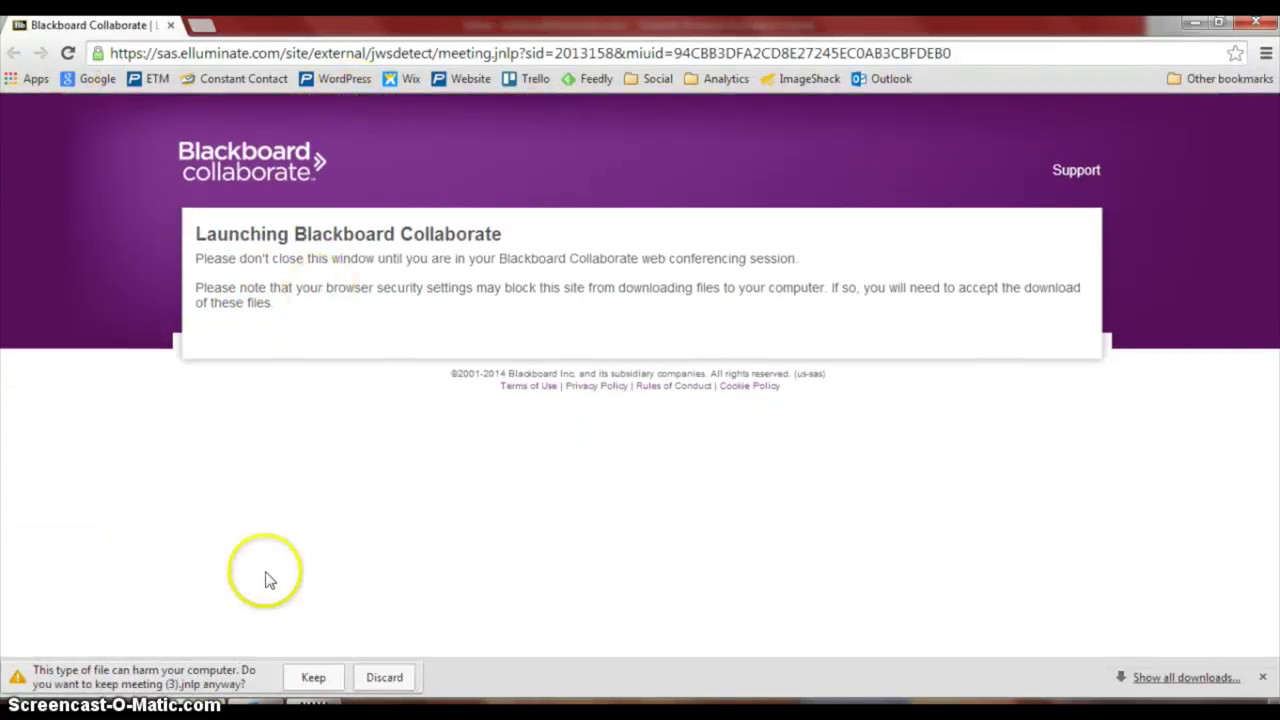
left_click(313, 678)
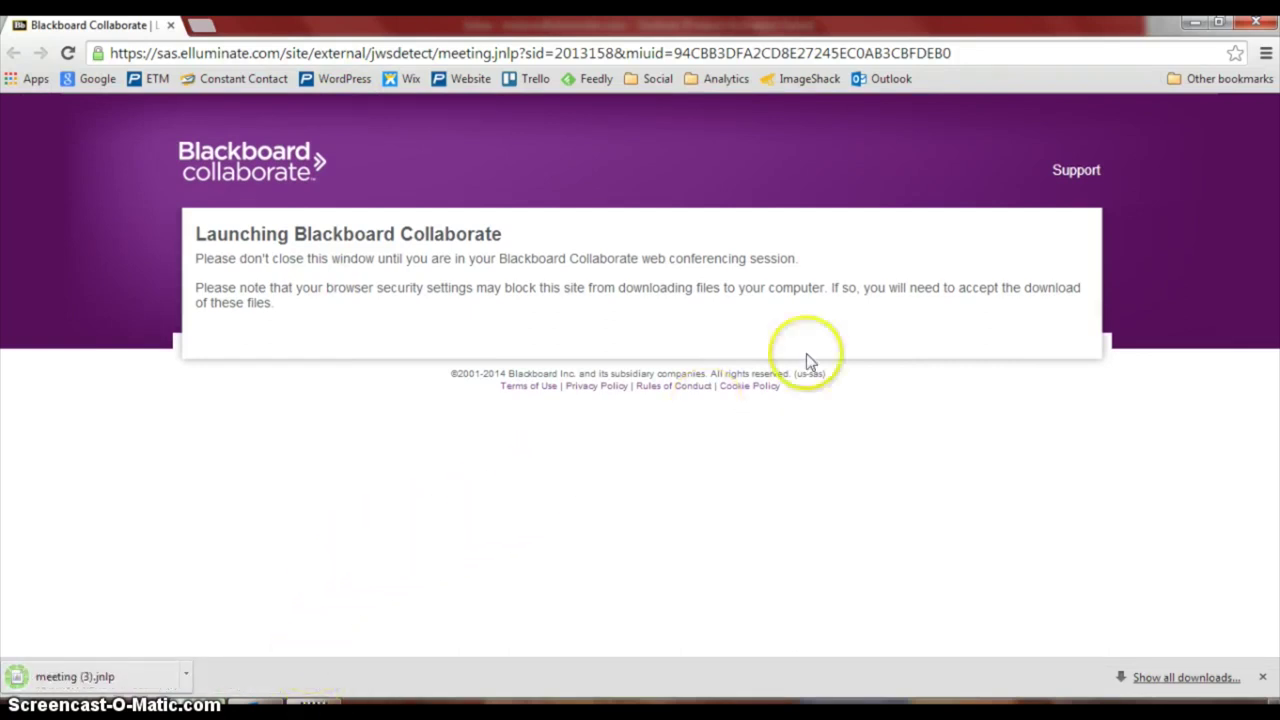
Launch meeting (3).jnlp to join TEST PLATFORM FOR MARKETING and dismiss the recording reminder
left_click(75, 676)
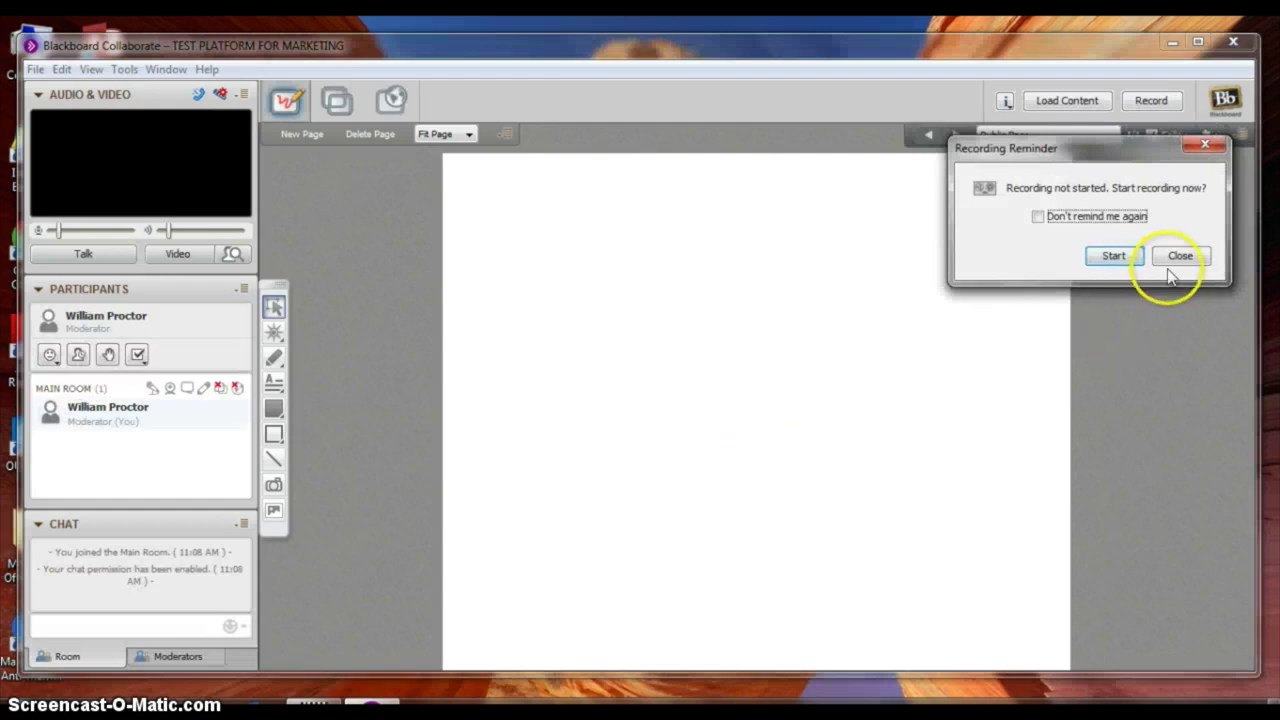
left_click(1178, 256)
Maximize the session window and adjust the microphone and speaker volume sliders
left_click(1197, 42)
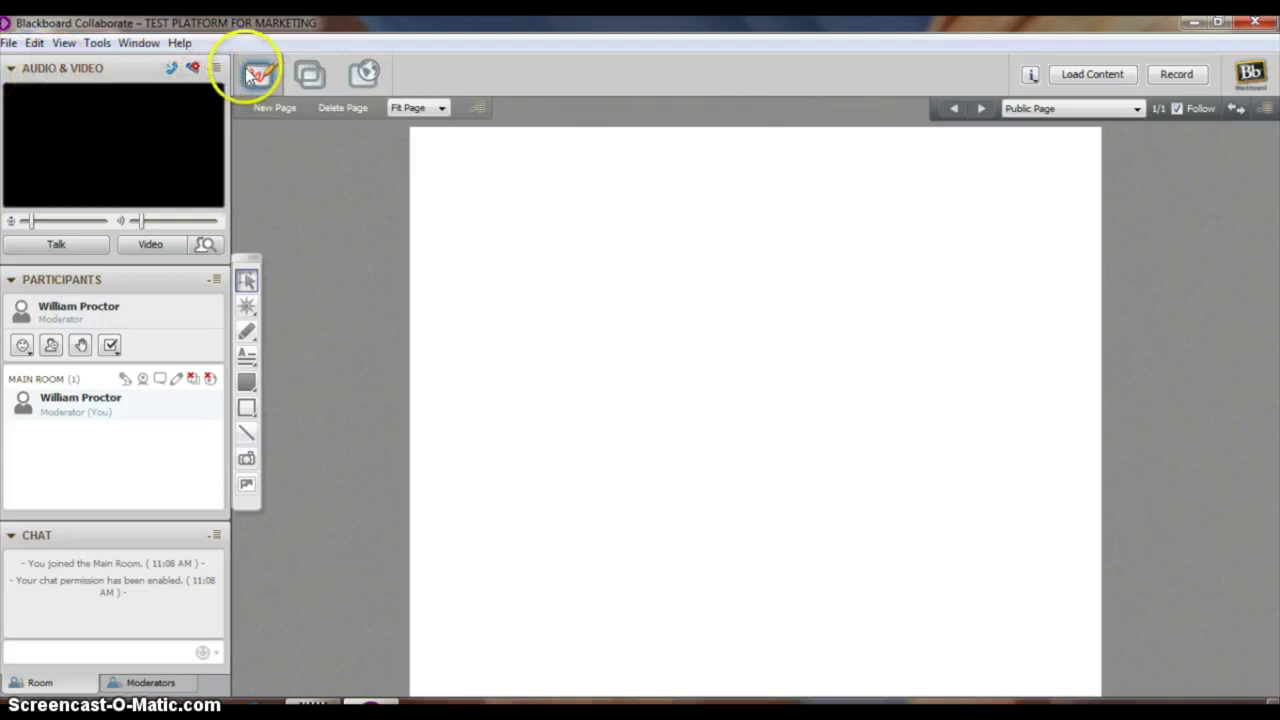
left_click_drag(33, 221, 9, 218)
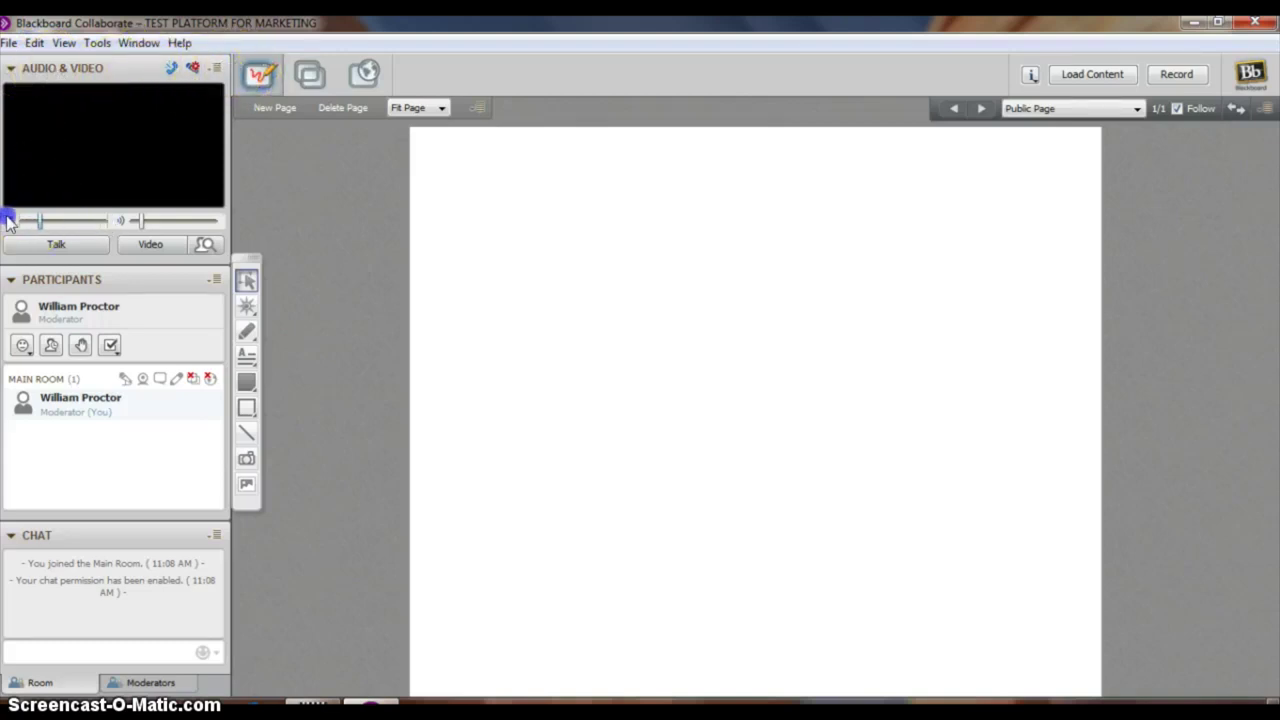
left_click_drag(146, 221, 97, 218)
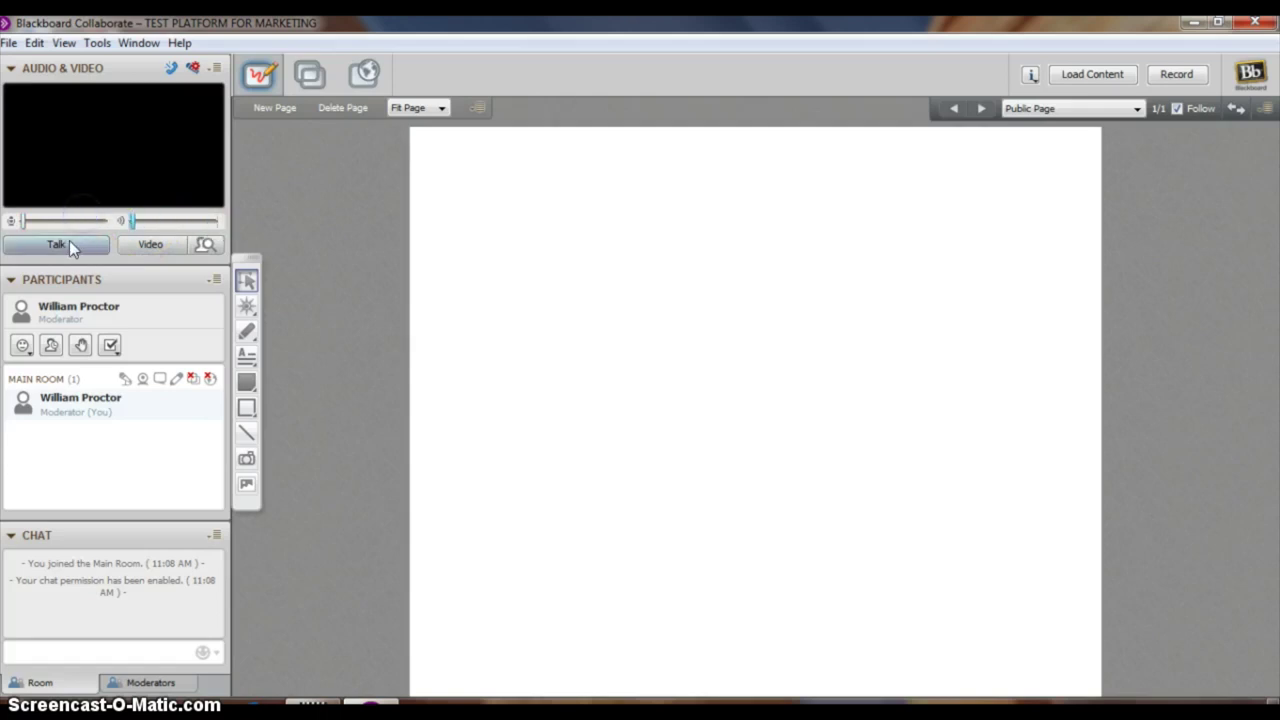
Toggle Talk and Video on and off, then open and close the emoticon list
left_click(75, 246)
left_click(73, 245)
left_click(160, 245)
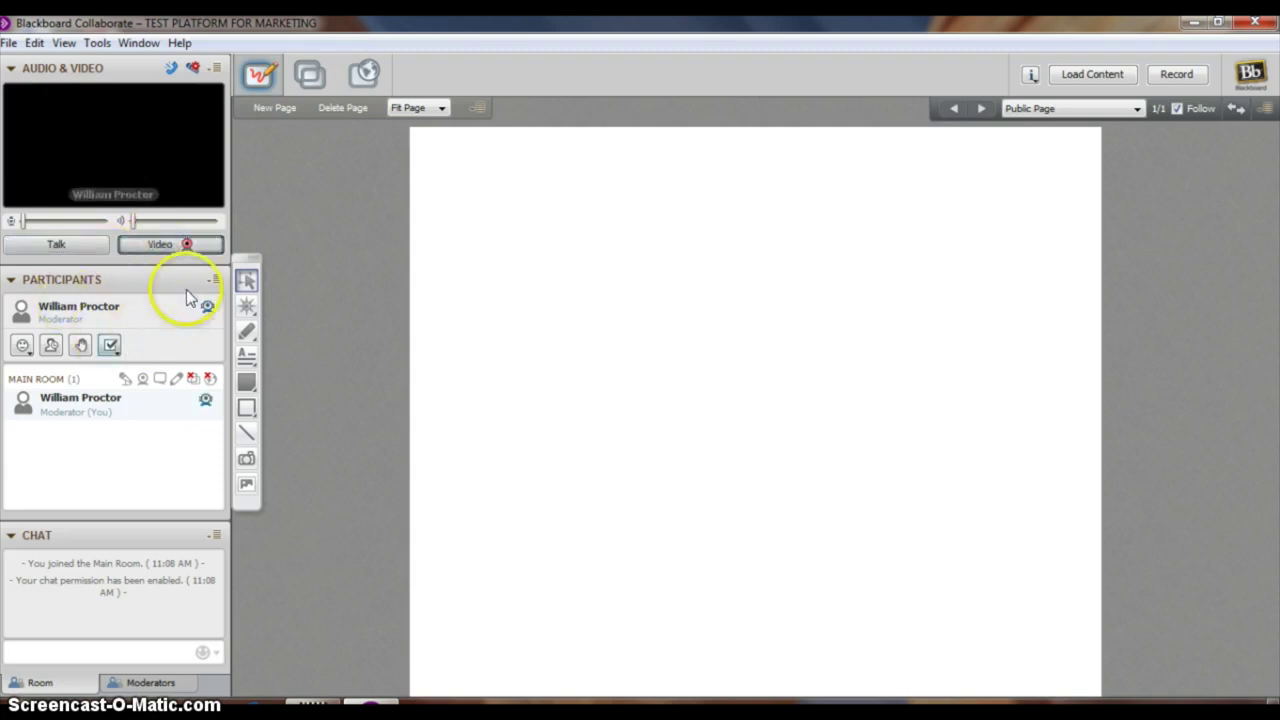
left_click(141, 251)
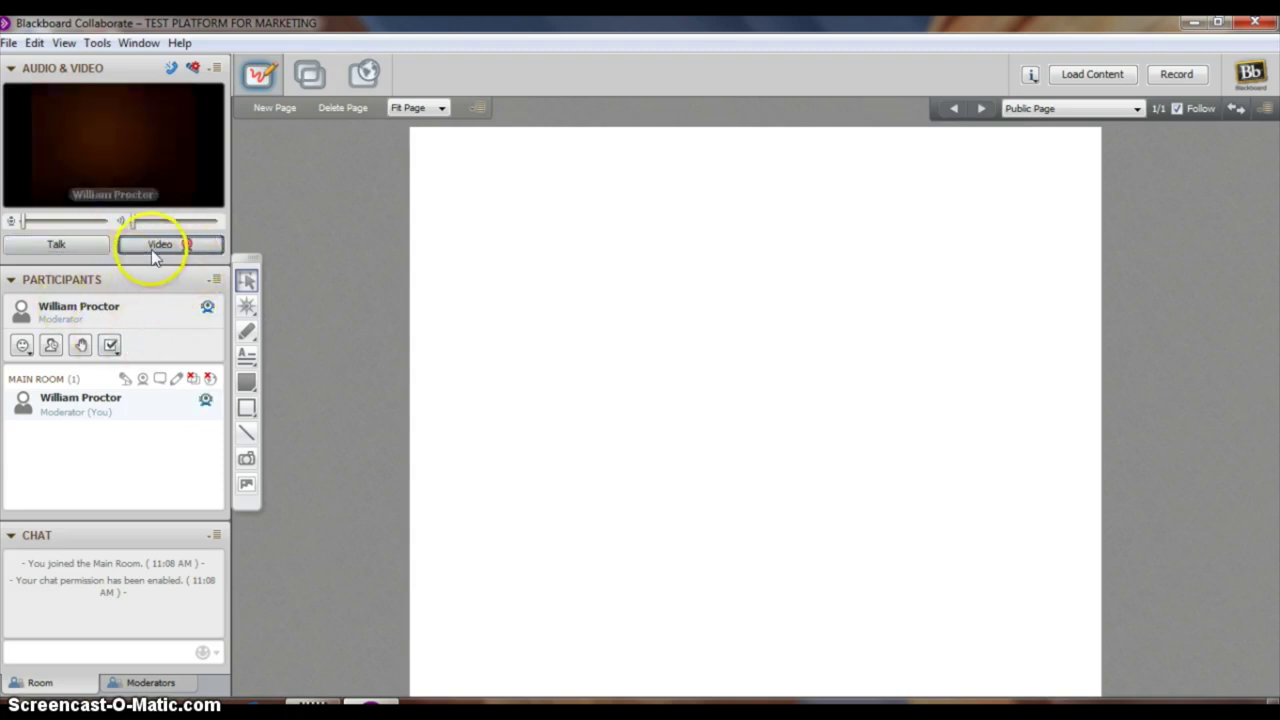
left_click(22, 345)
left_click(124, 530)
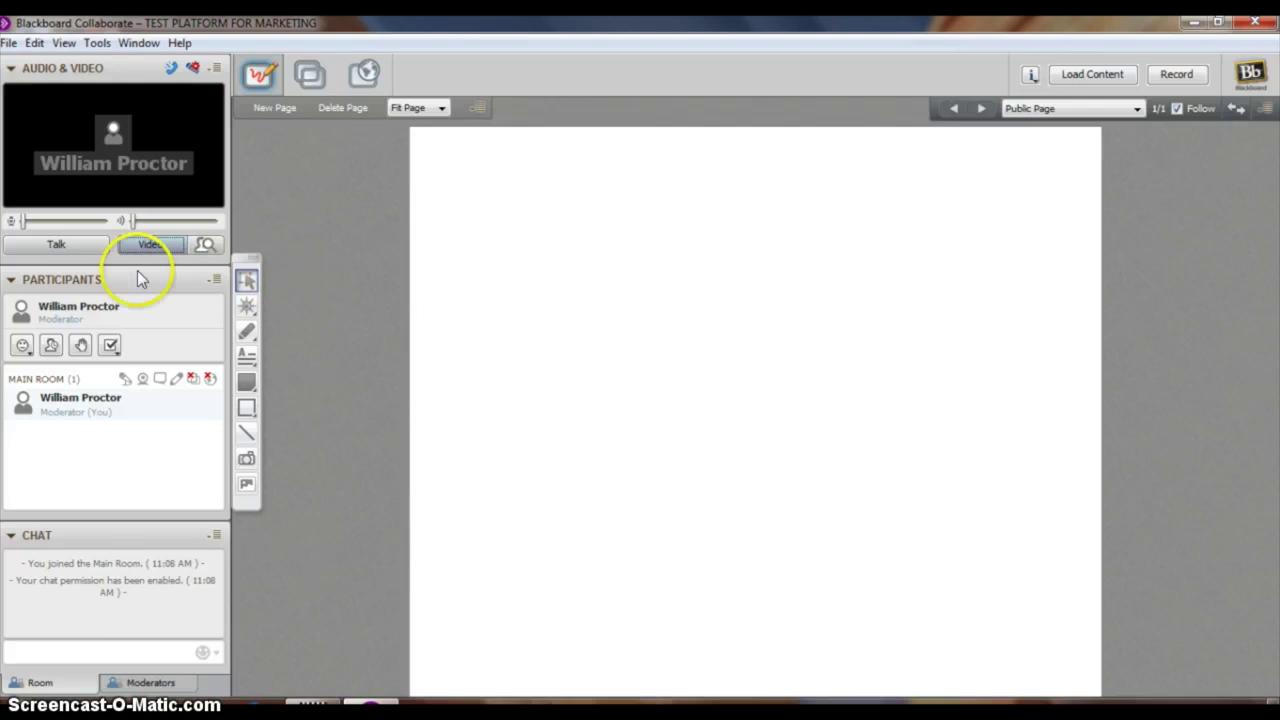
mouse_move(177, 418)
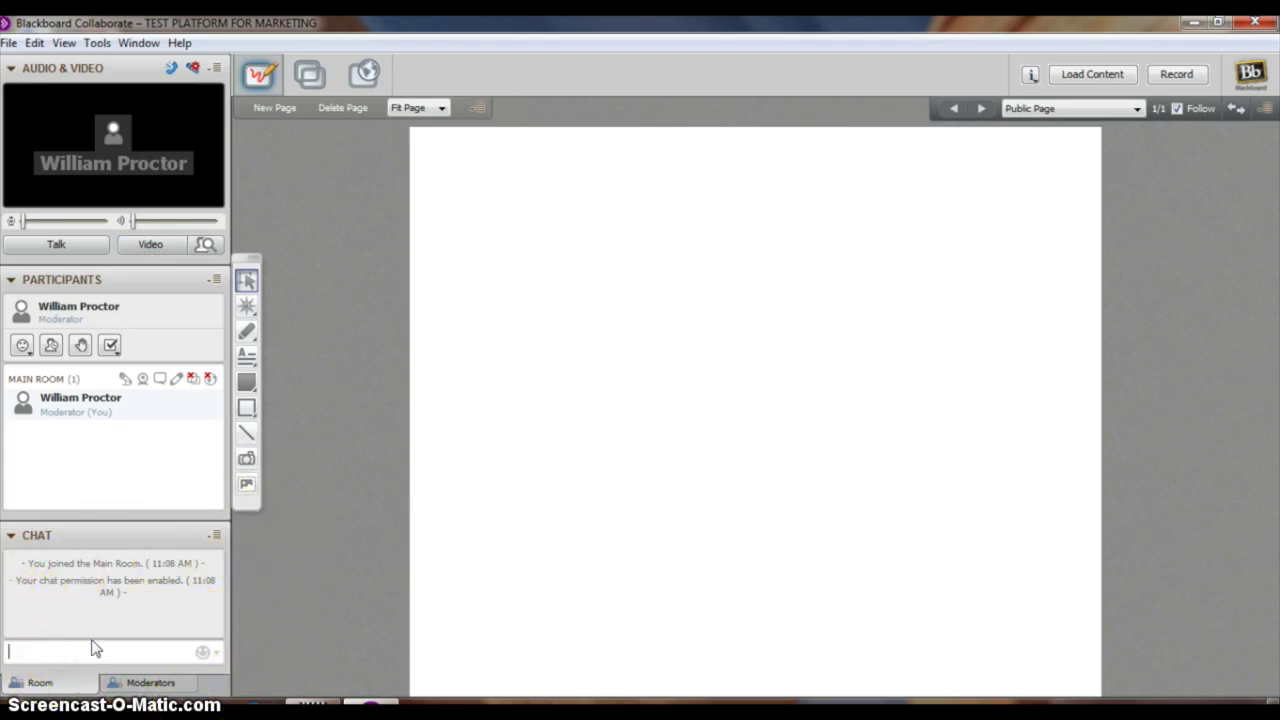
Send 'Hello!' in the room chat, check the Moderators tab, and return to Room
type("Hello!")
key("Return")
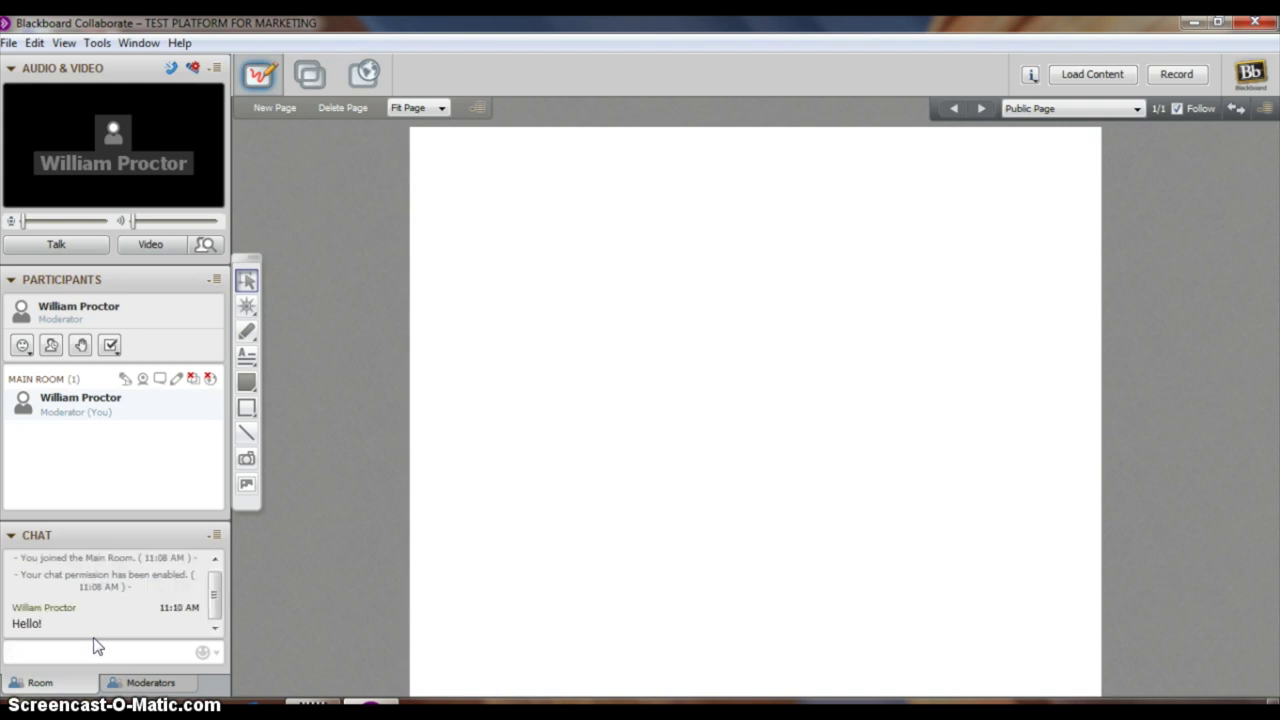
left_click(130, 682)
left_click(122, 655)
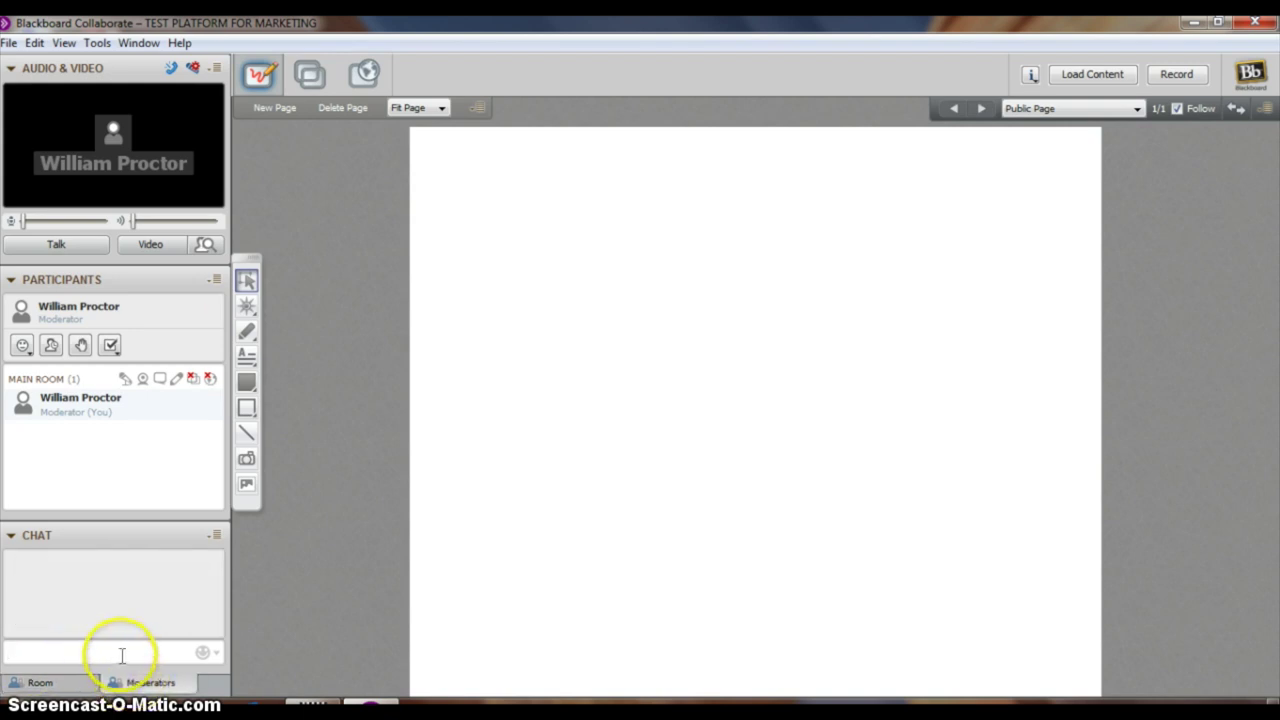
left_click(38, 682)
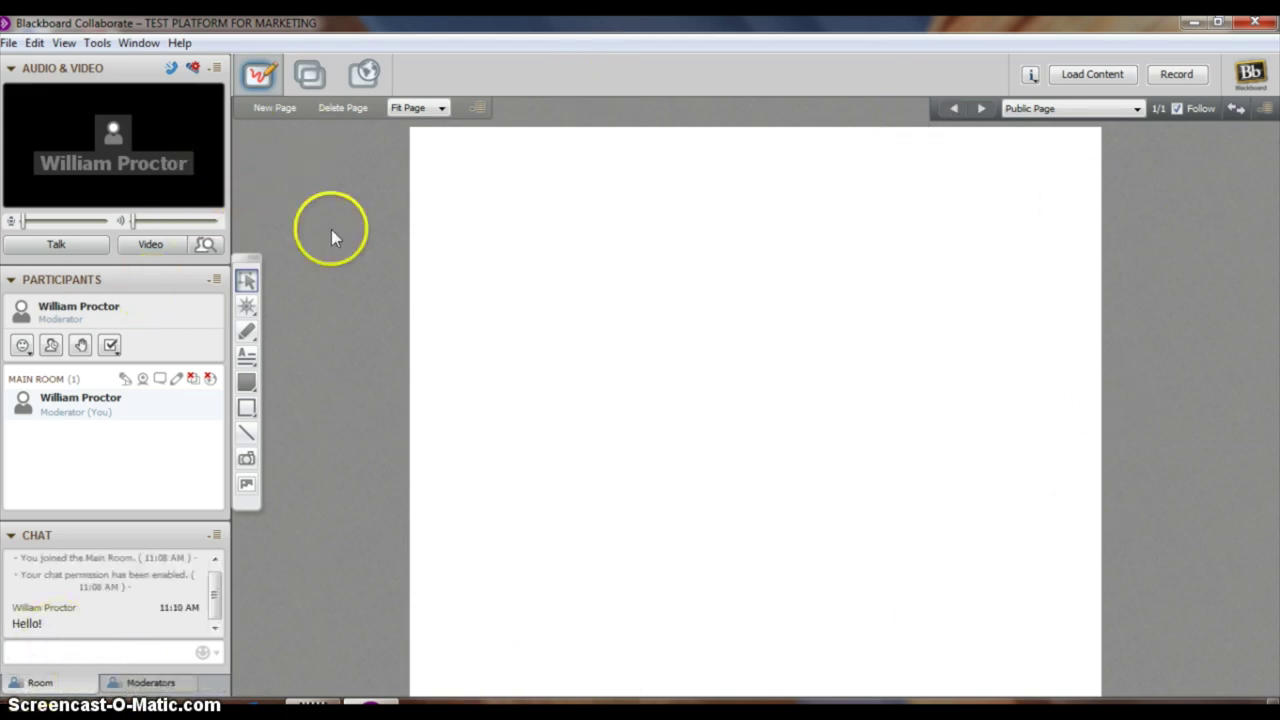
Import Capture.PNG as a whiteboard page, close the Page Explorer, and add a blank page
left_click(1058, 75)
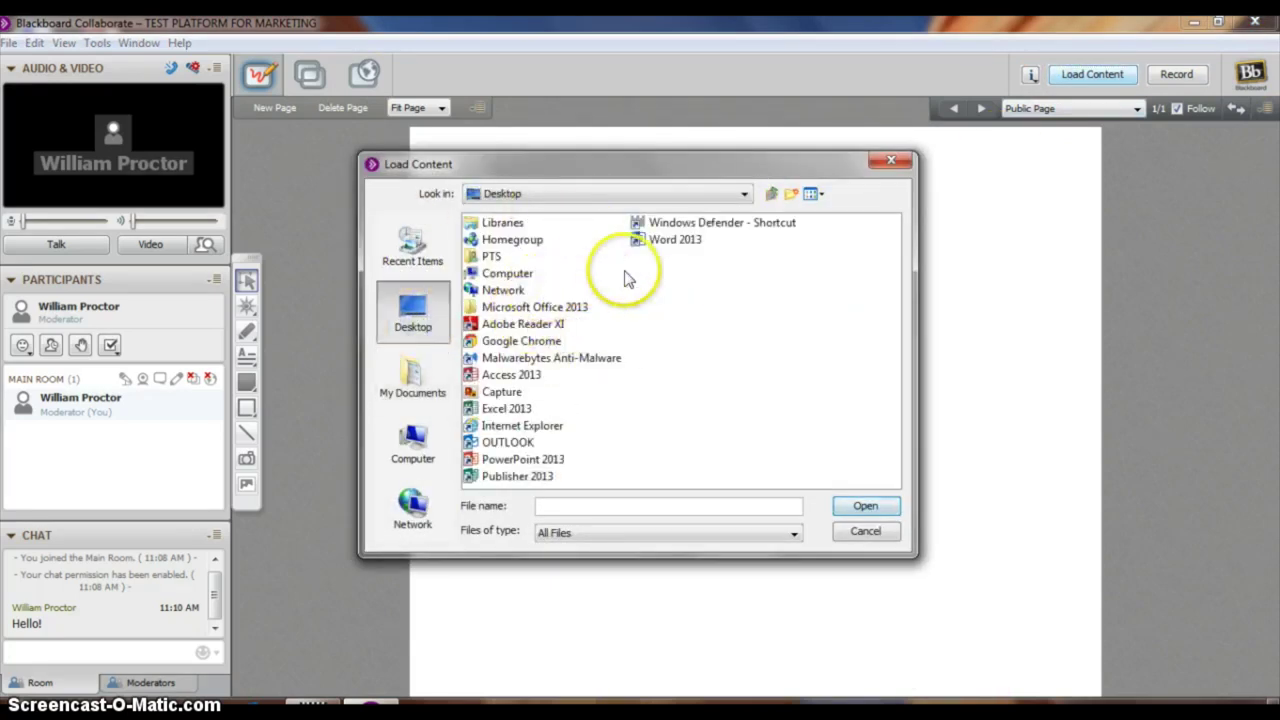
left_click(505, 391)
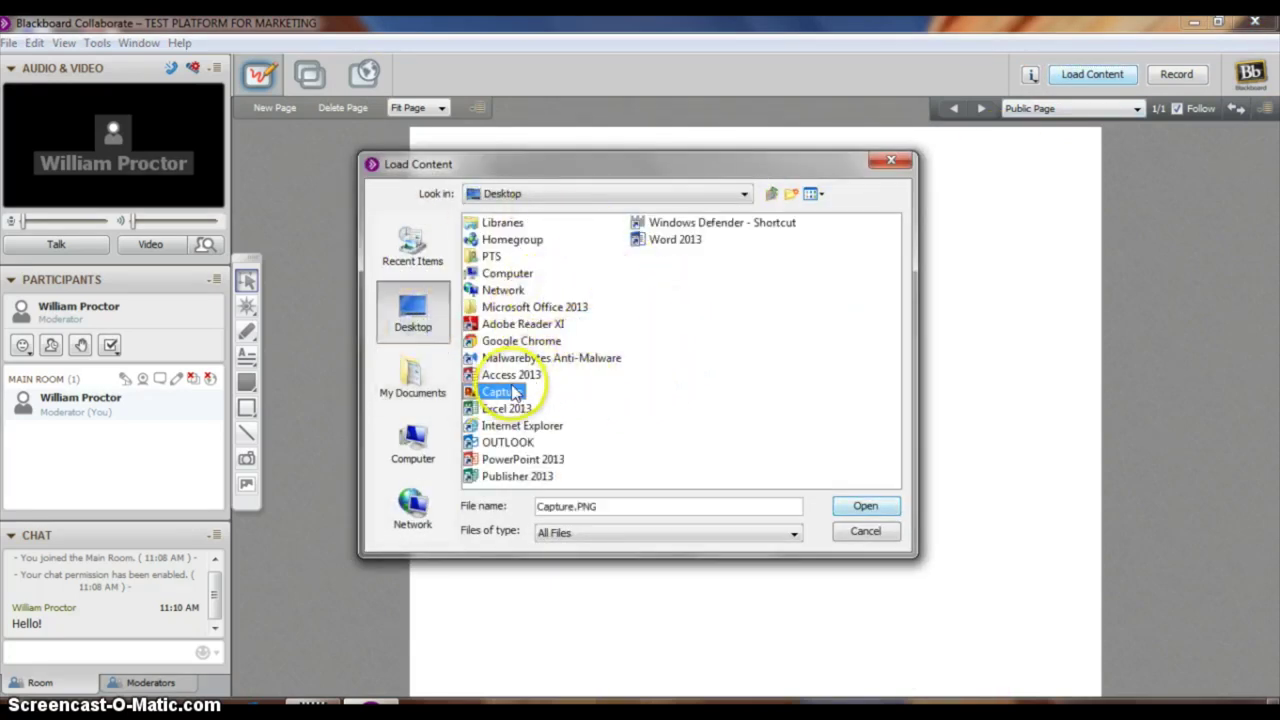
left_click(865, 505)
left_click(643, 425)
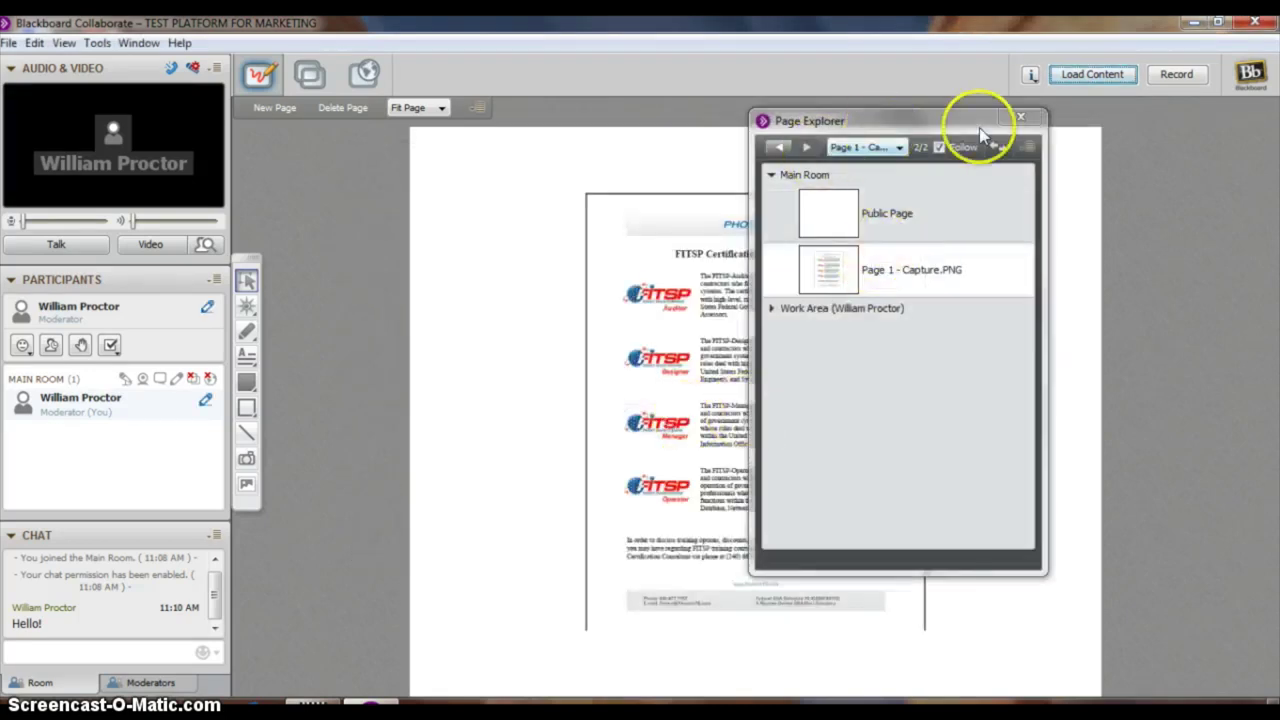
left_click(1020, 117)
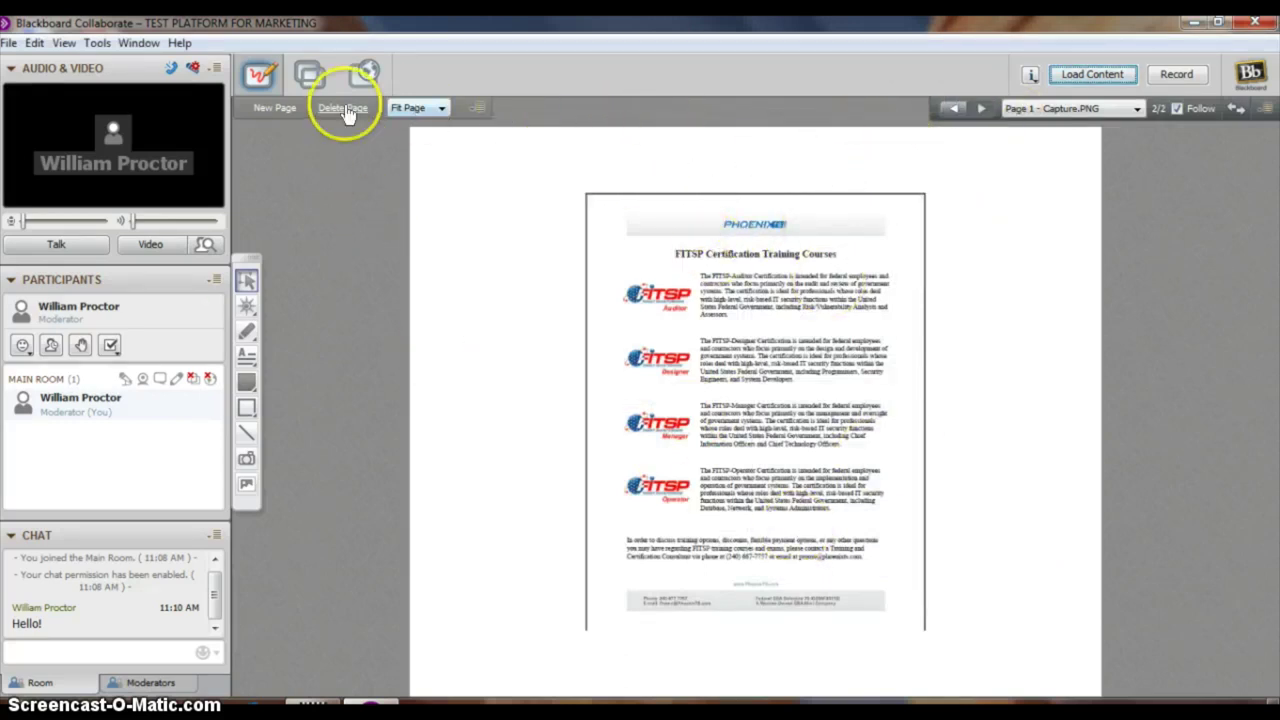
left_click(285, 110)
Draw a large text box on the new page with 48 pt font size
left_click(246, 355)
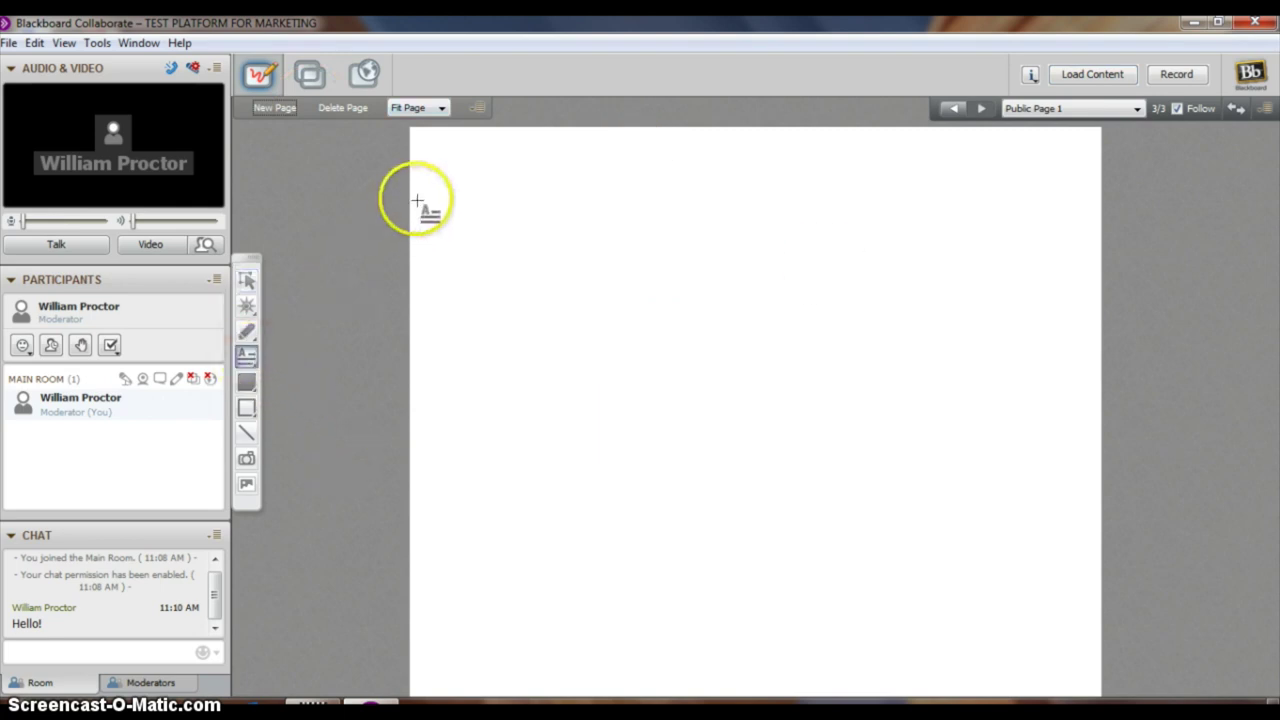
left_click_drag(415, 131, 1090, 614)
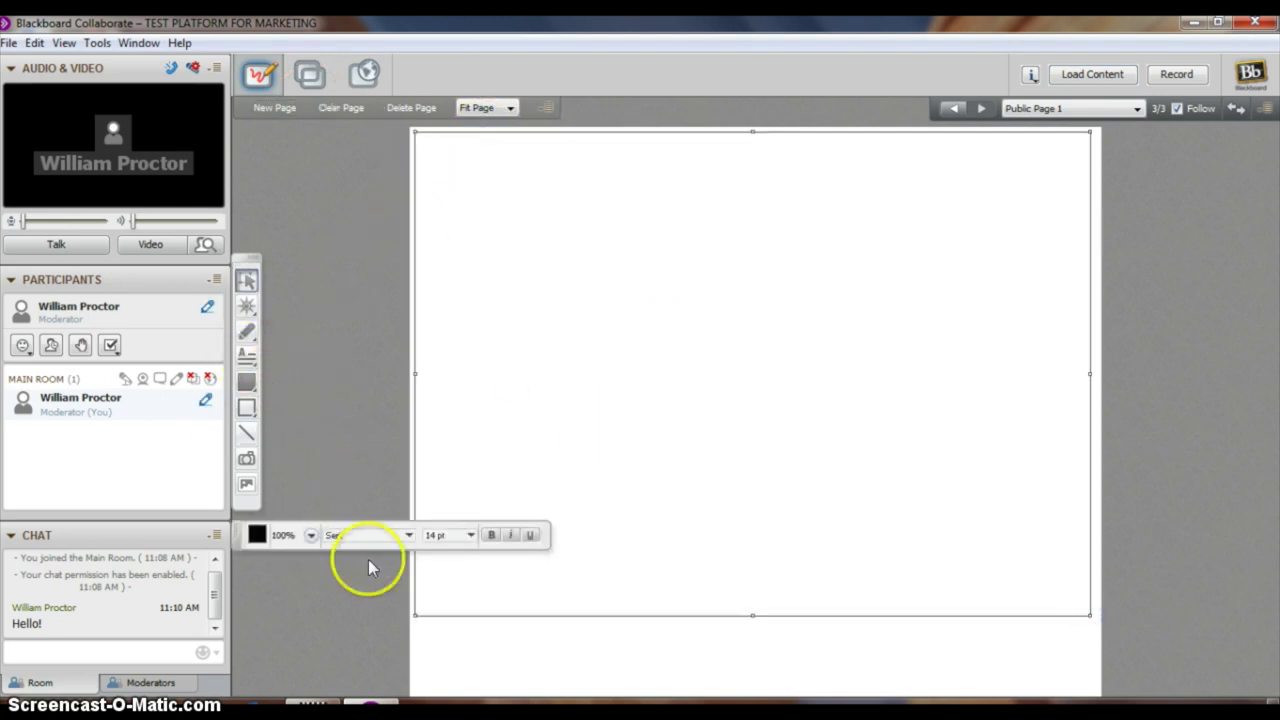
left_click(470, 535)
left_click(531, 283)
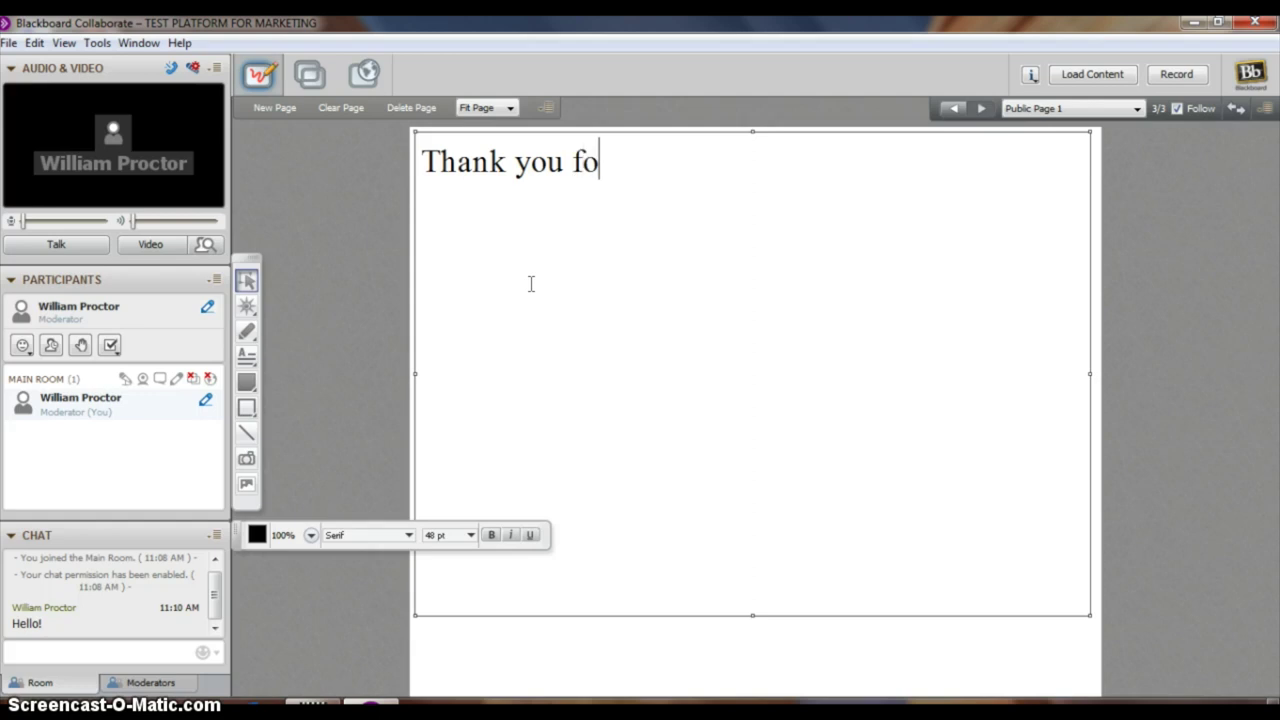
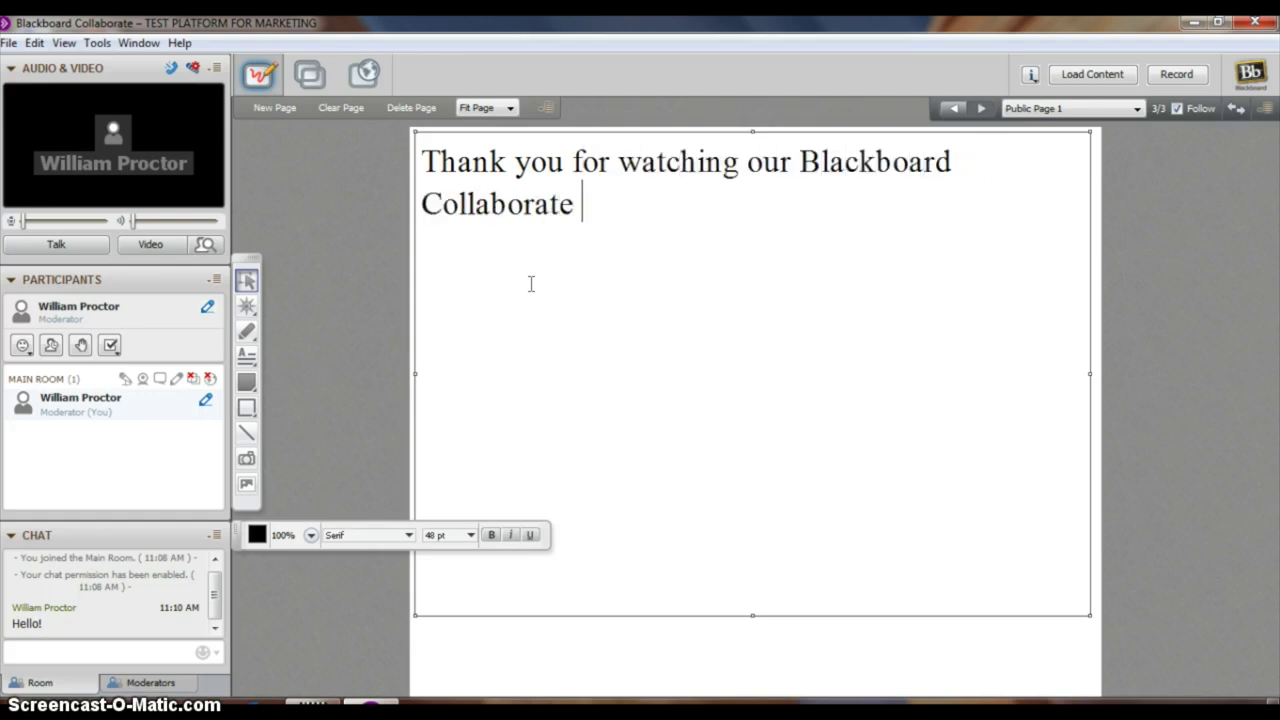
Type 'Thank you for watching our Blackboard Collaborate Demo!' plus a contact phone, e-mail and good-luck line
key("Return")
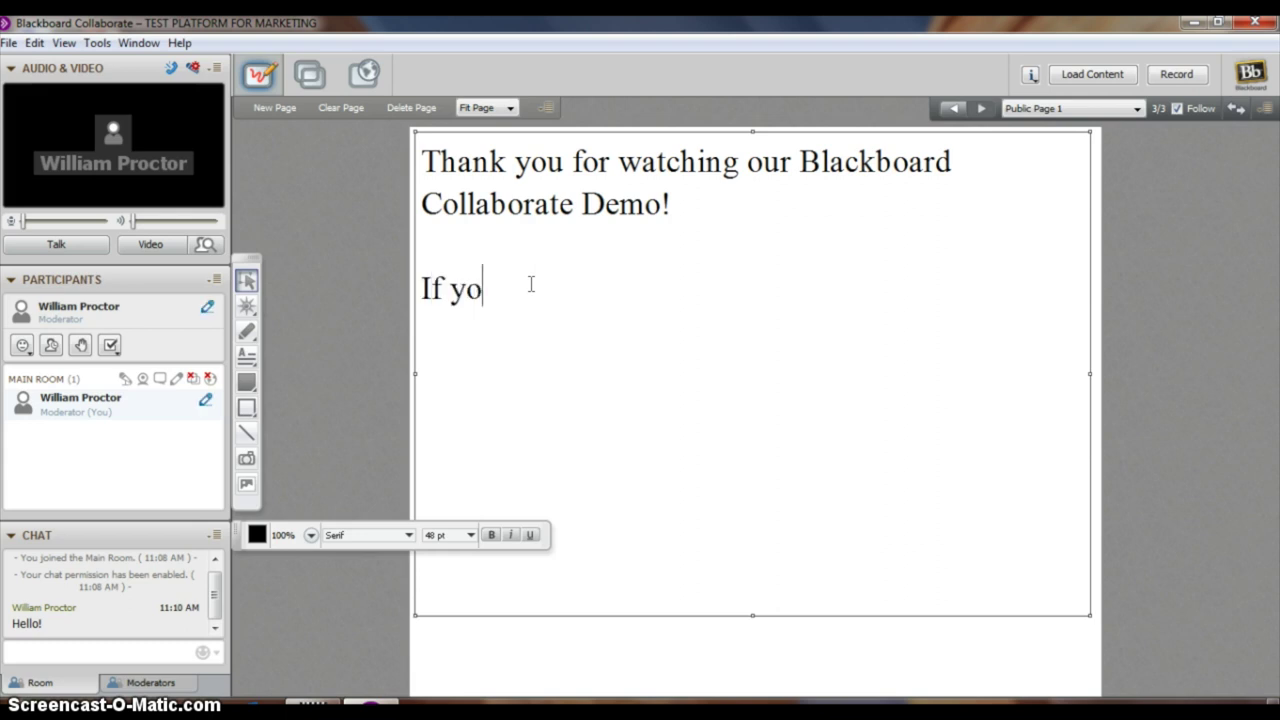
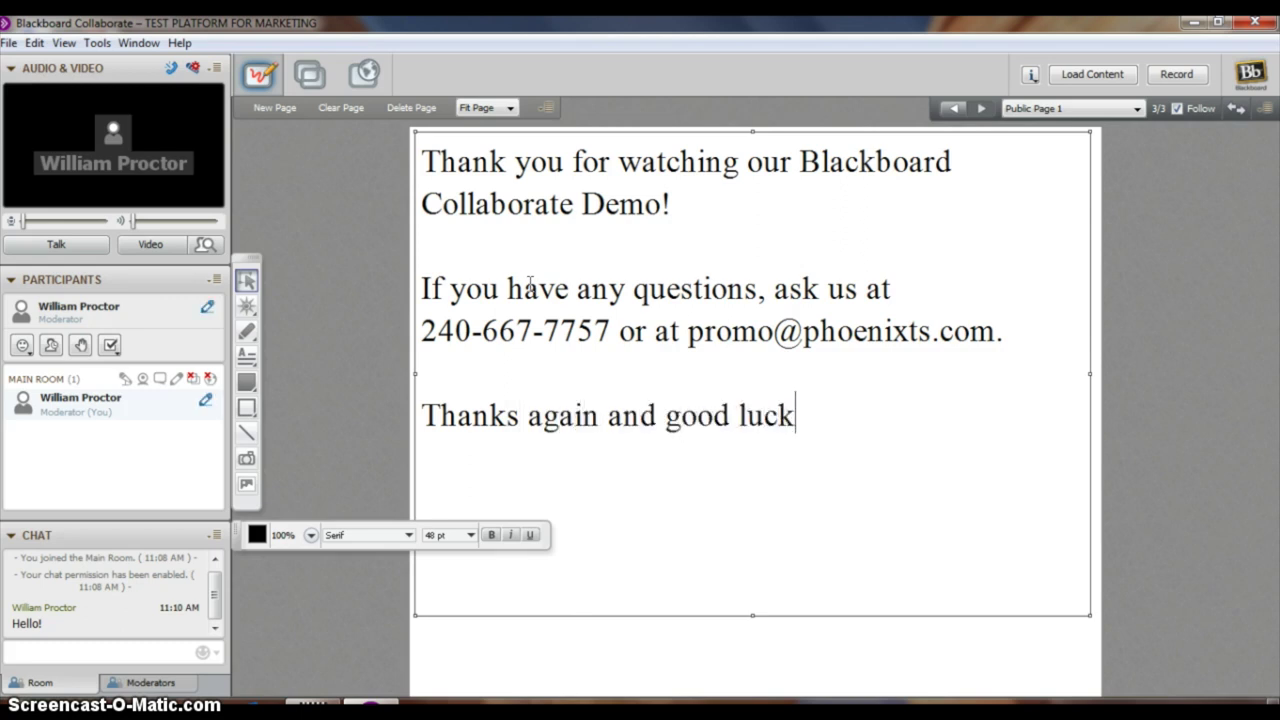